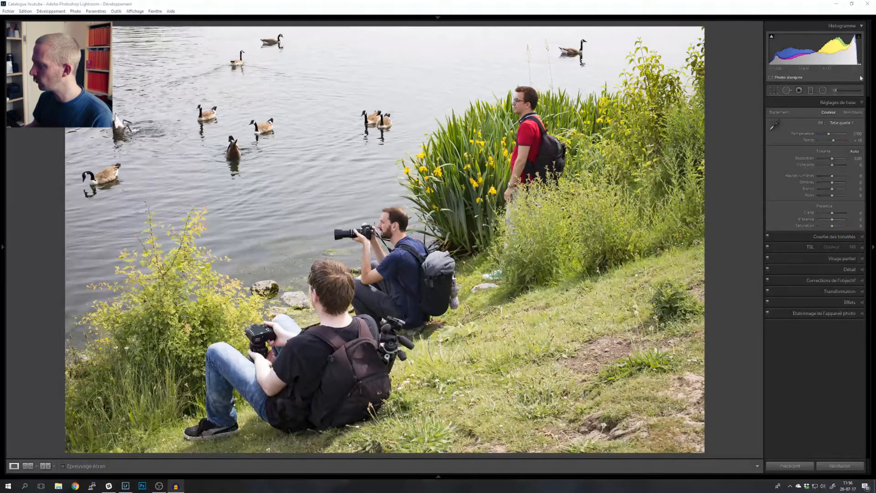
Step: Compare the colour and black-and-white treatments, and leave the photo converted to black and white
left_click(857, 116)
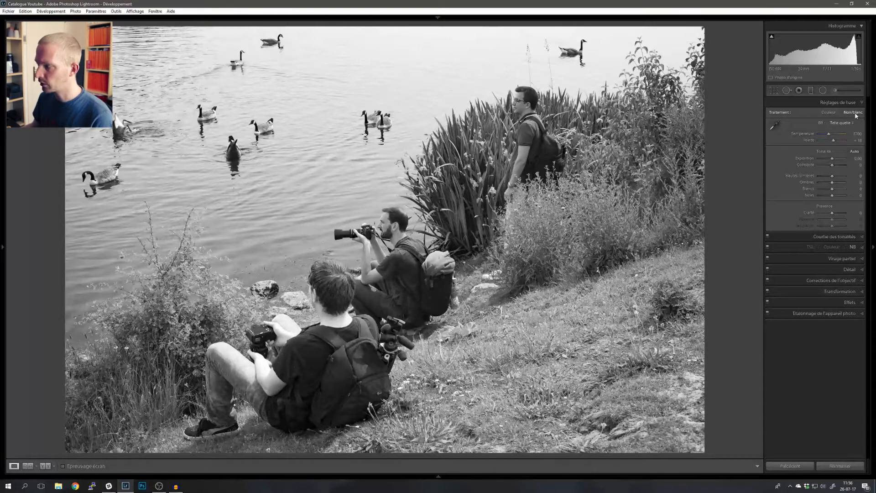
left_click(829, 113)
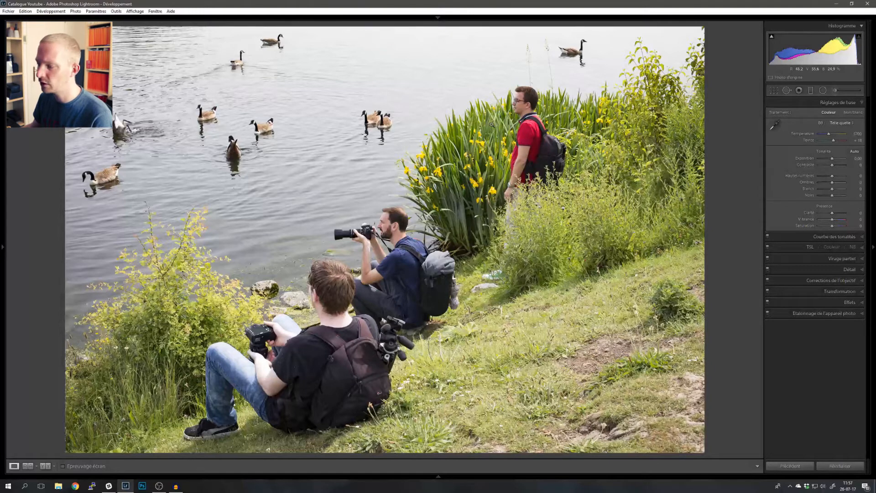
left_click(854, 112)
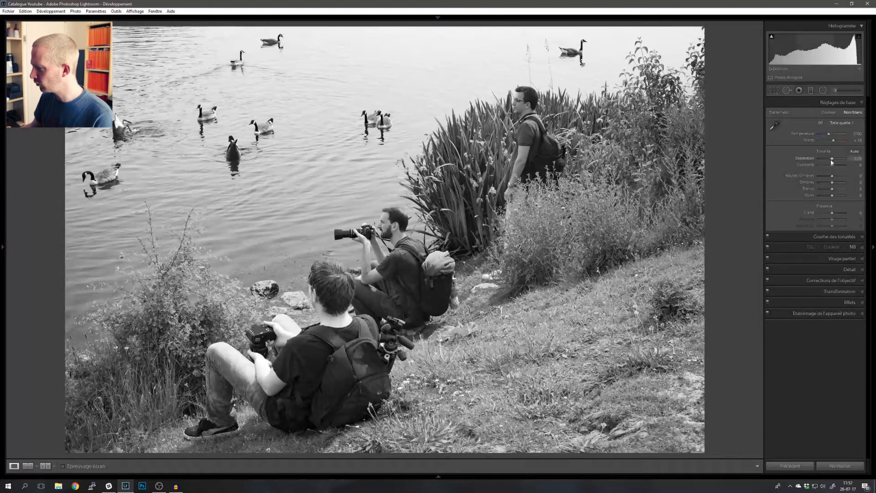
Step: Set the highlights to -31, shadows to +65, whites to +15 and contrast to +25, keeping exposure at 0
left_click_drag(833, 159, 845, 184)
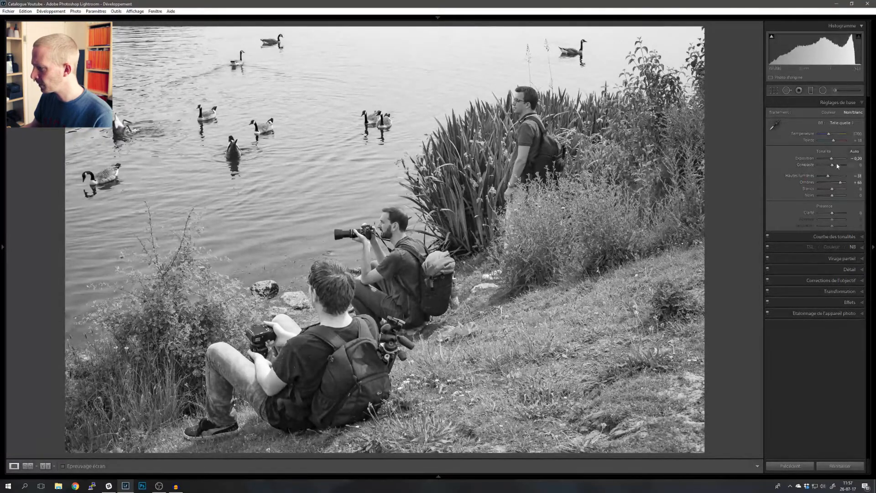
double_click(812, 160)
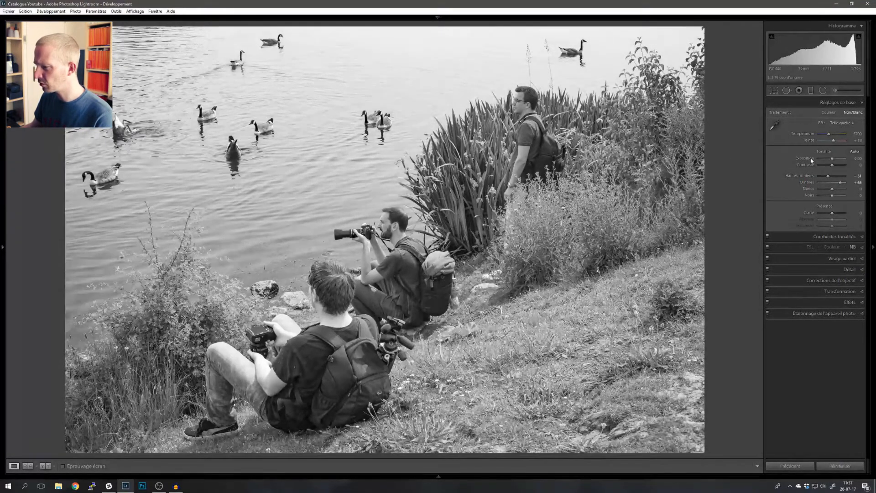
left_click_drag(832, 189, 835, 192)
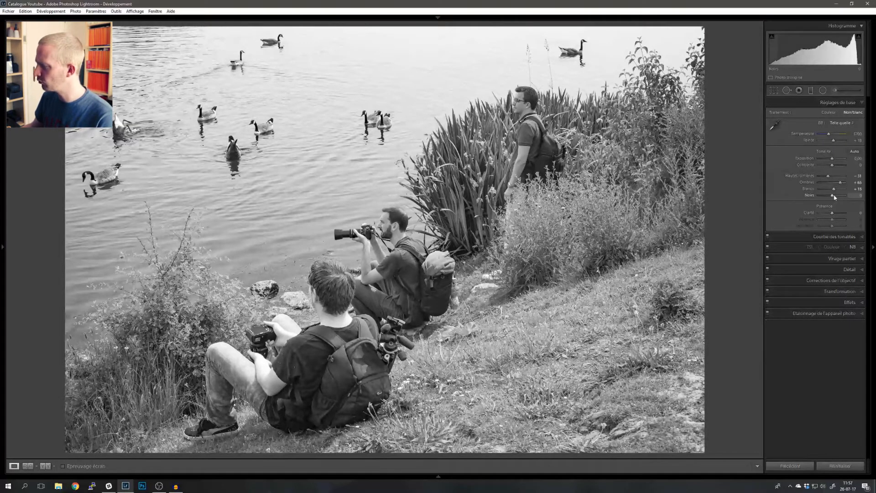
left_click_drag(834, 196, 835, 197)
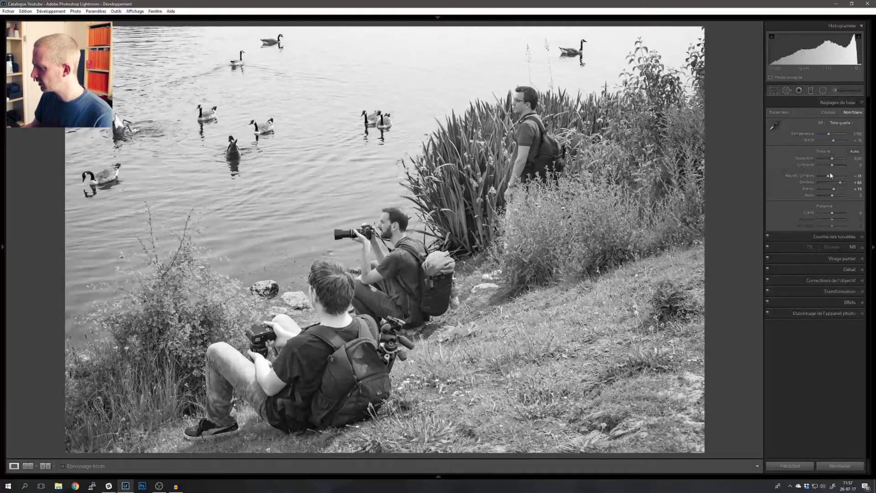
left_click_drag(833, 166, 825, 168)
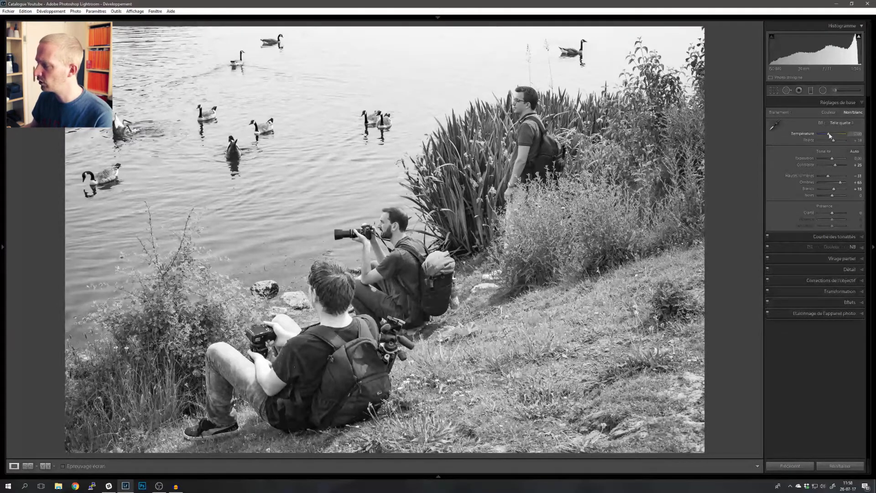
Step: Set the white balance temperature to 4000 and tint to +106, checking the highlight clipping overlay along the way
mouse_move(829, 135)
left_mouse_down()
mouse_move(864, 138)
mouse_move(812, 138)
mouse_move(826, 137)
left_mouse_up()
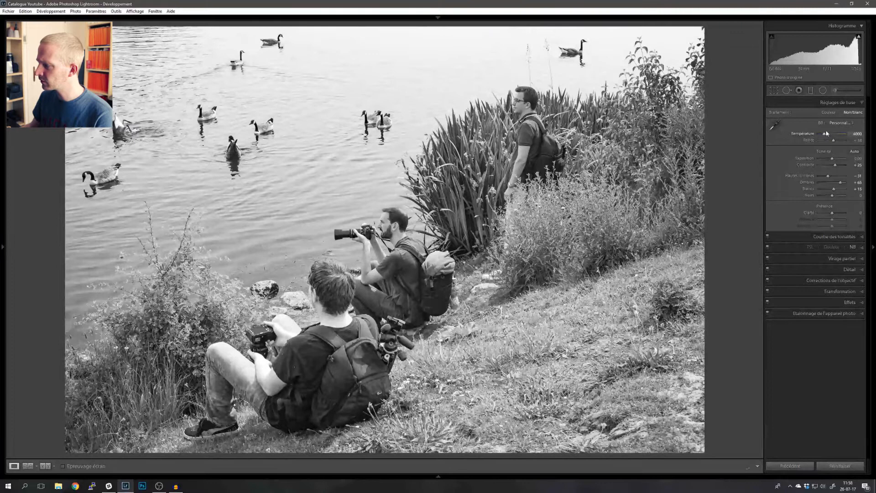
left_click(859, 37)
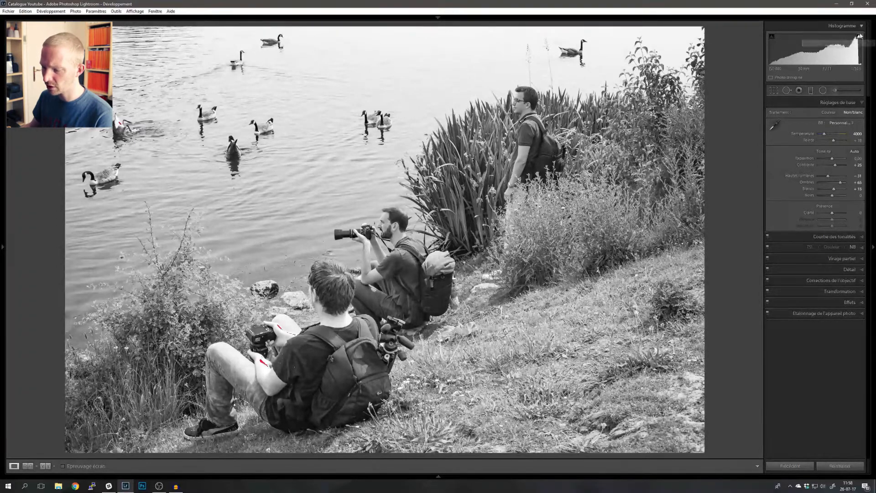
left_click(859, 38)
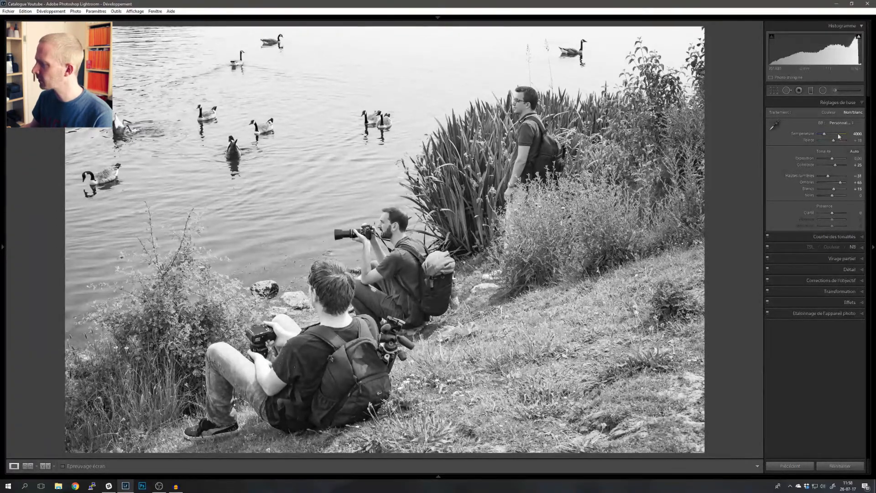
mouse_move(834, 140)
left_mouse_down()
mouse_move(843, 139)
mouse_move(836, 139)
left_mouse_up()
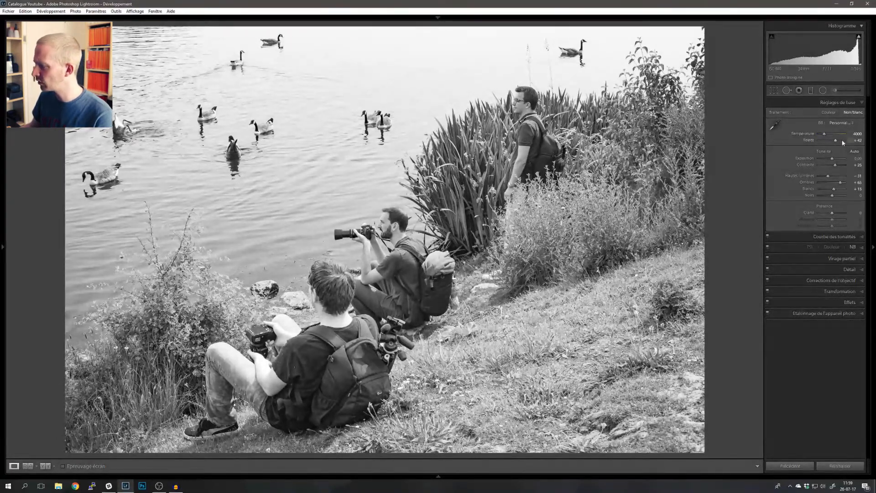
left_click_drag(836, 140, 847, 142)
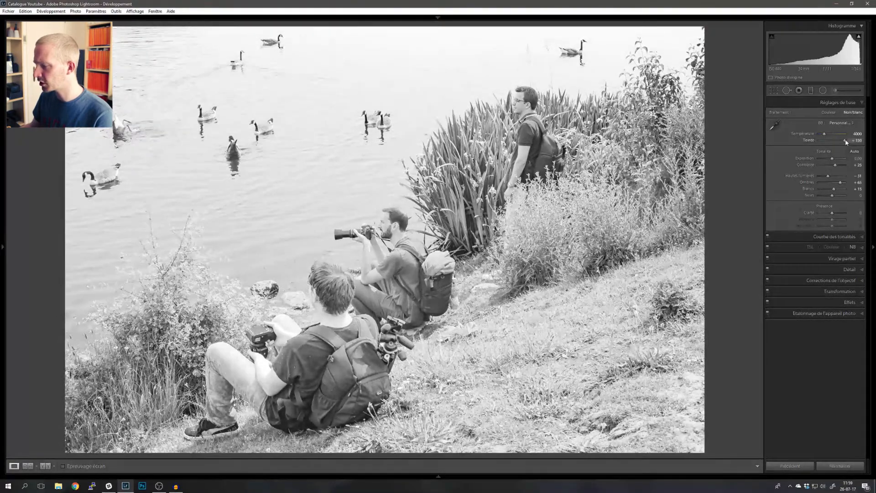
mouse_move(844, 142)
left_mouse_down()
mouse_move(822, 143)
mouse_move(843, 140)
left_mouse_up()
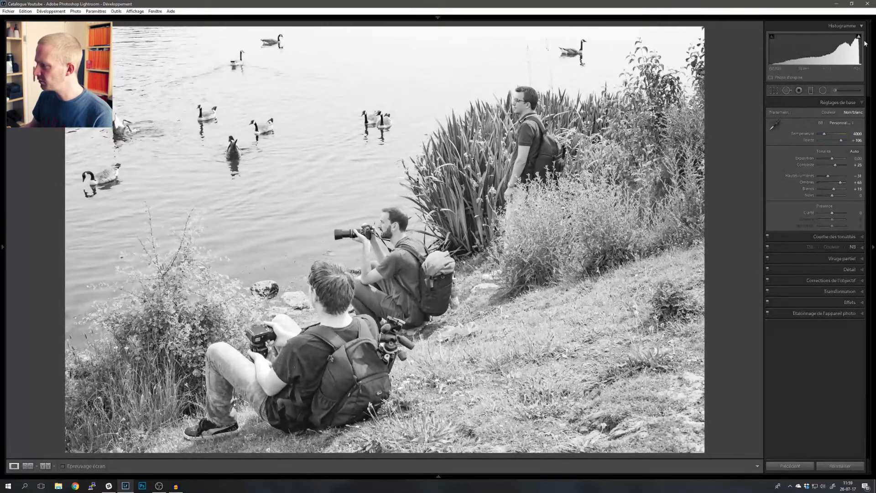
Step: Check the clipped highlights and lower the whites to -7
mouse_move(860, 37)
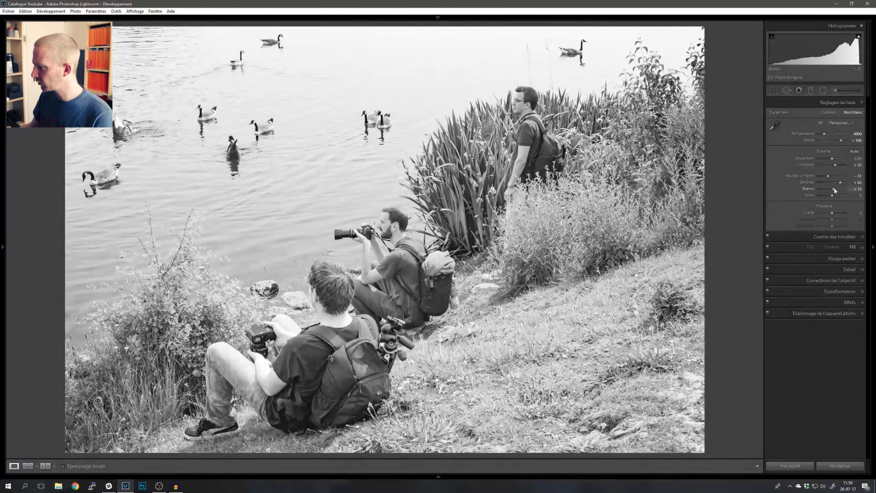
left_click_drag(834, 191, 832, 190)
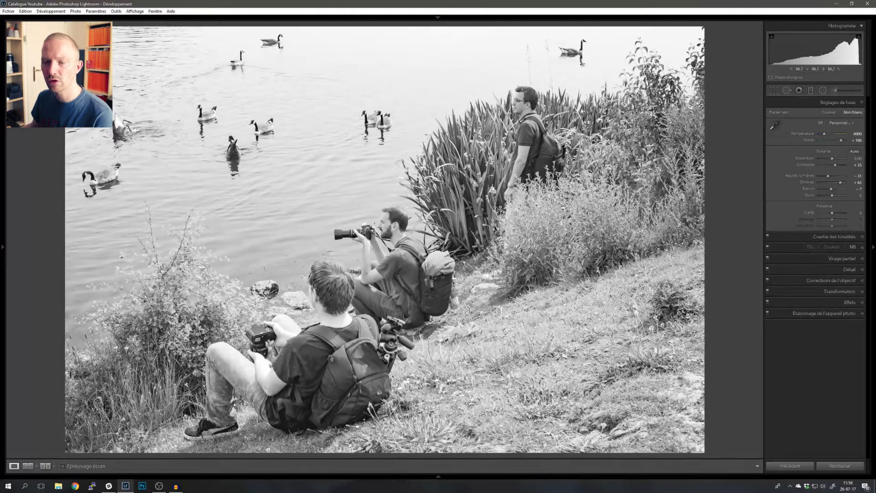
Step: Try brightening the black-and-white mix with red at 0, yellow at about +95, green at +27 and magenta at about +43
left_click(853, 247)
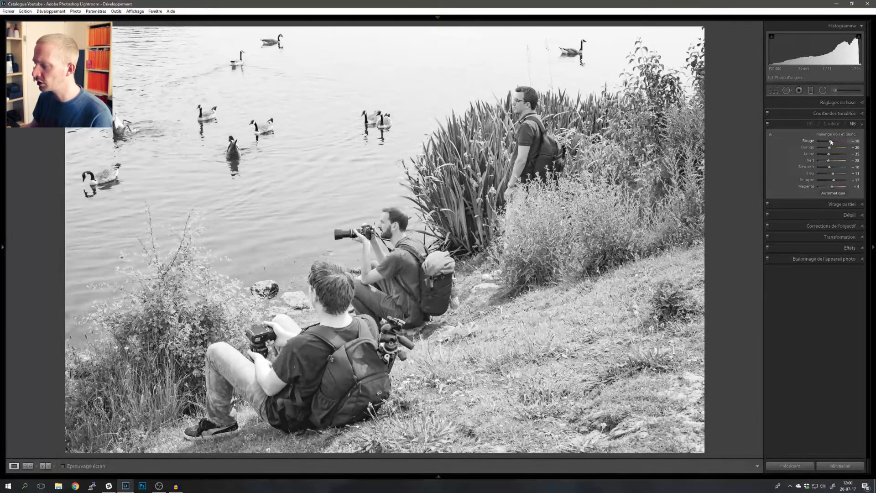
left_click_drag(831, 142, 850, 157)
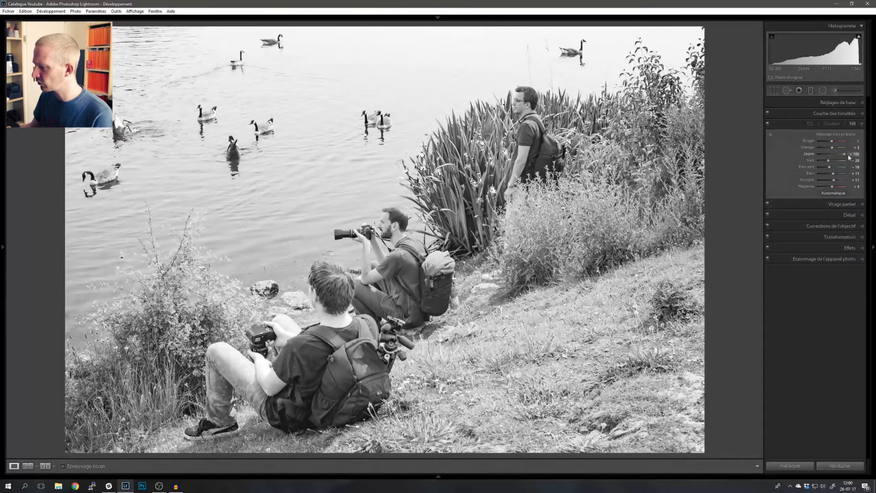
left_click_drag(848, 155, 843, 155)
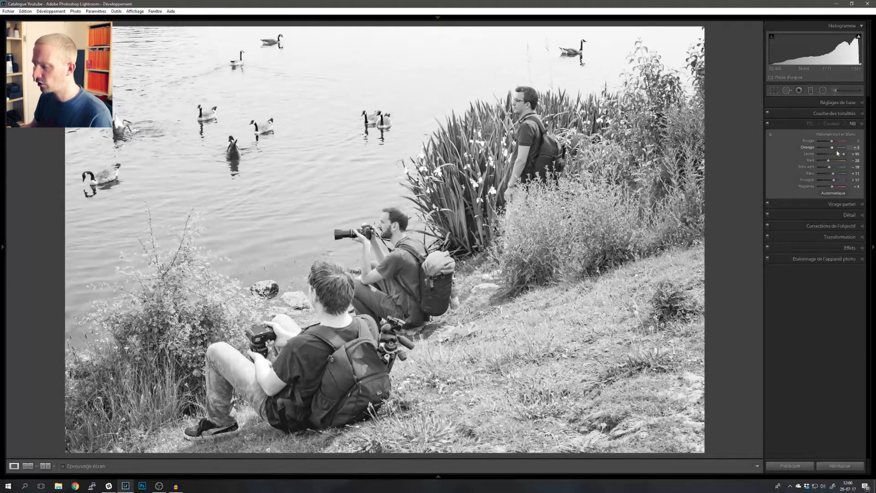
mouse_move(829, 161)
left_mouse_down()
mouse_move(847, 168)
mouse_move(825, 170)
mouse_move(842, 164)
mouse_move(835, 162)
left_mouse_up()
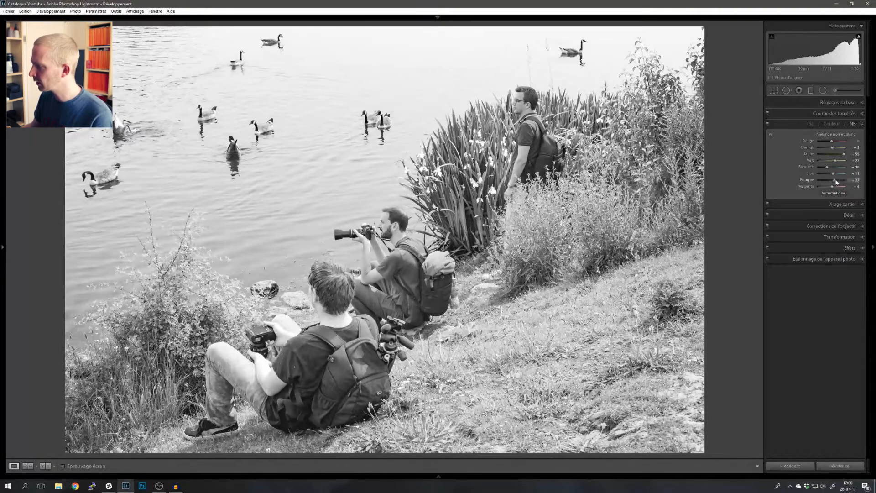
mouse_move(836, 181)
left_mouse_down()
mouse_move(846, 182)
mouse_move(821, 183)
mouse_move(839, 183)
mouse_move(832, 180)
left_mouse_up()
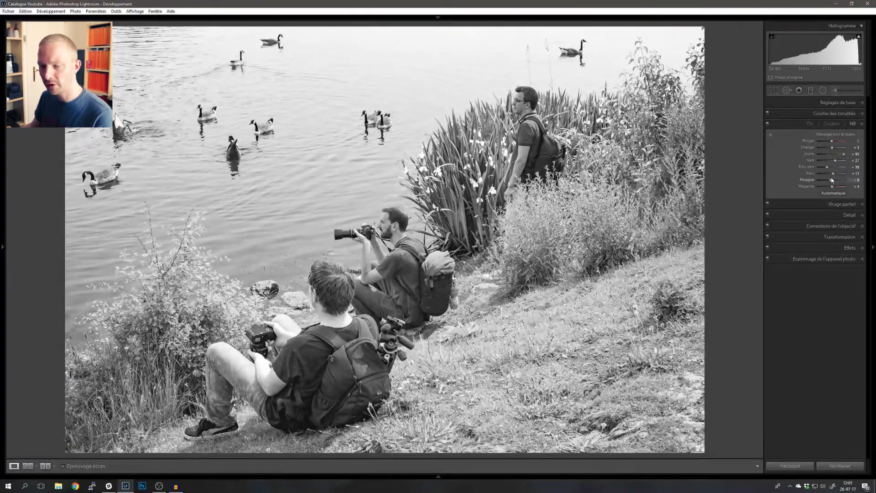
left_click_drag(832, 186, 842, 181)
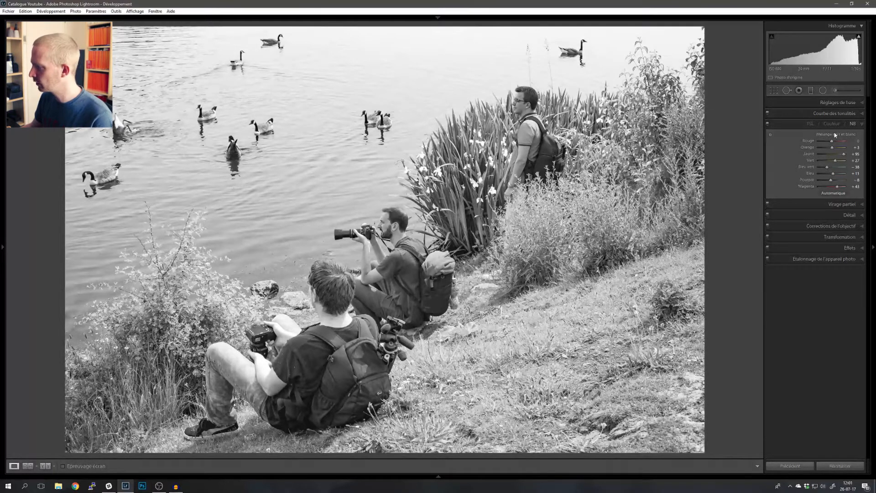
Step: Reset all colours of the black-and-white mix to 0 and return the white balance to as shot
double_click(832, 136)
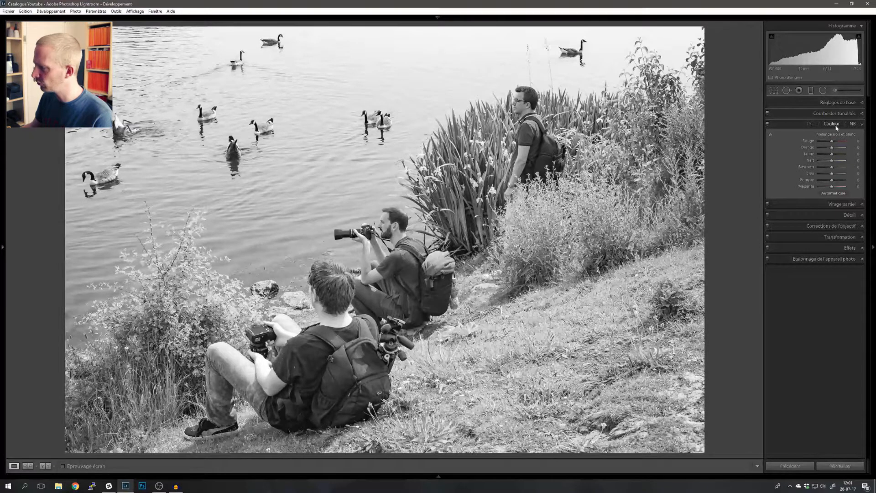
left_click(844, 102)
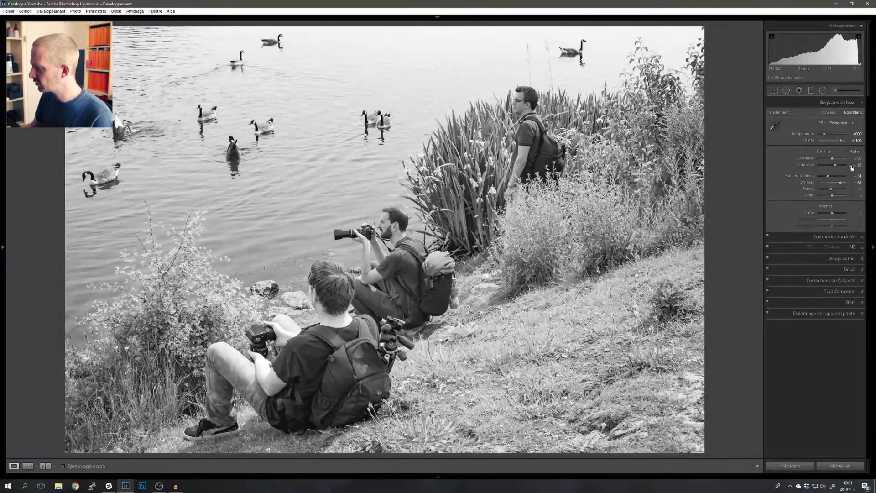
double_click(822, 123)
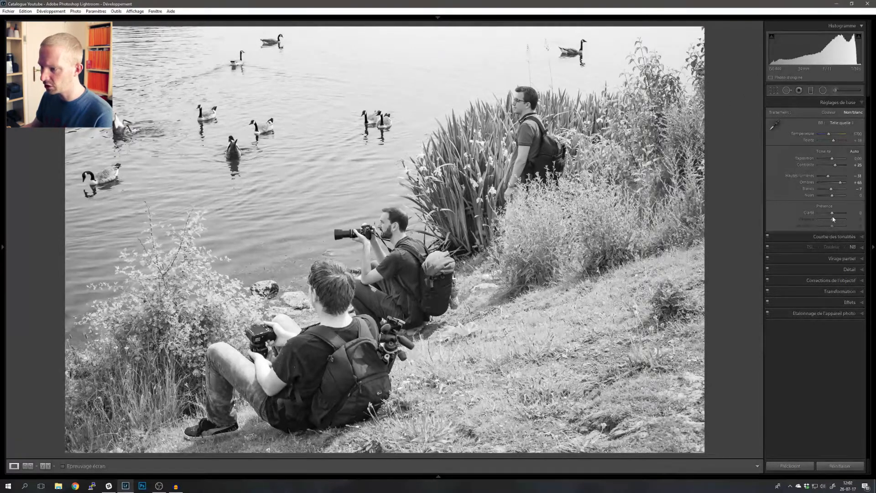
Step: Compare the black-and-white edit with the original colour photo
left_click(853, 248)
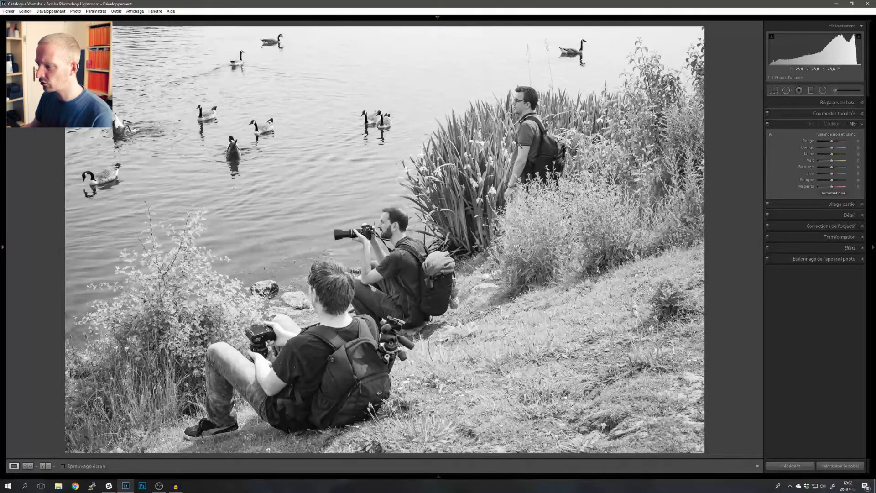
key("backslash")
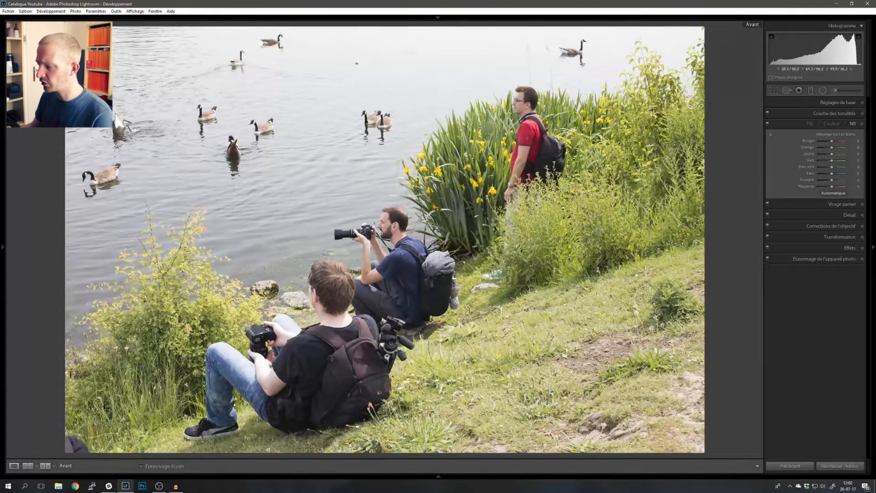
key("backslash")
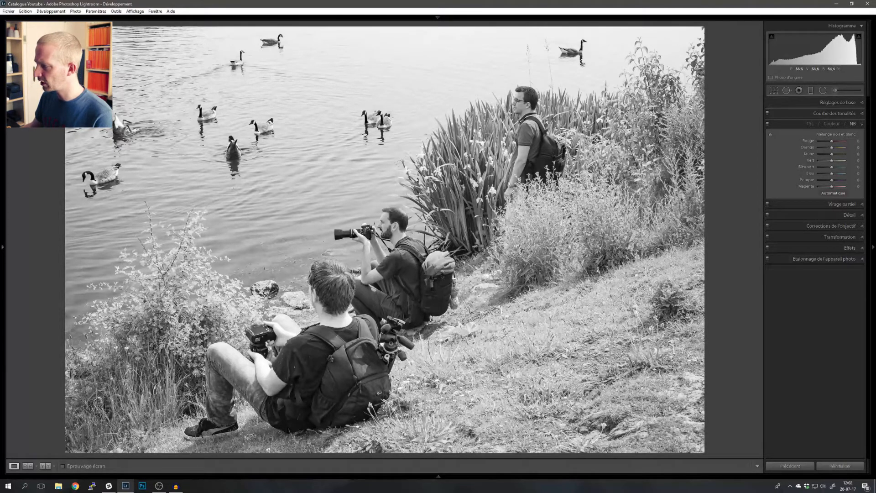
Step: Try the black-and-white mix's green at -100, inspect the reeds around the standing man up close, and reset the green
left_click_drag(833, 163, 819, 163)
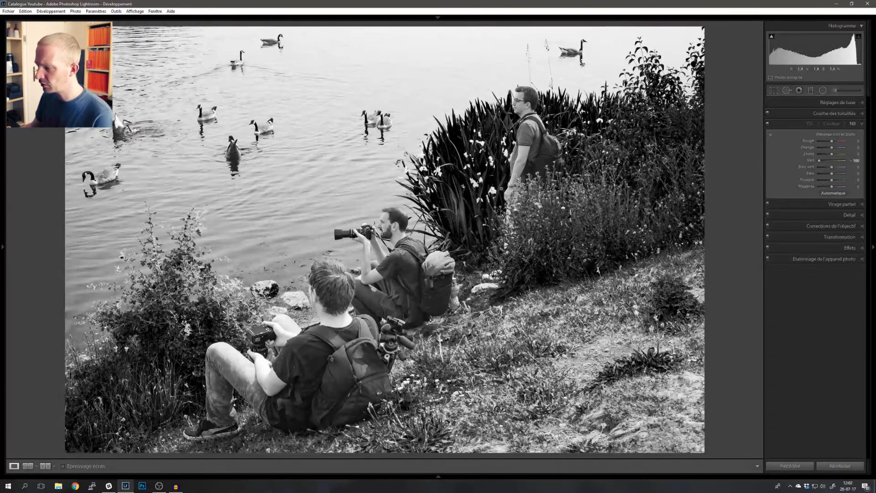
left_click(538, 171)
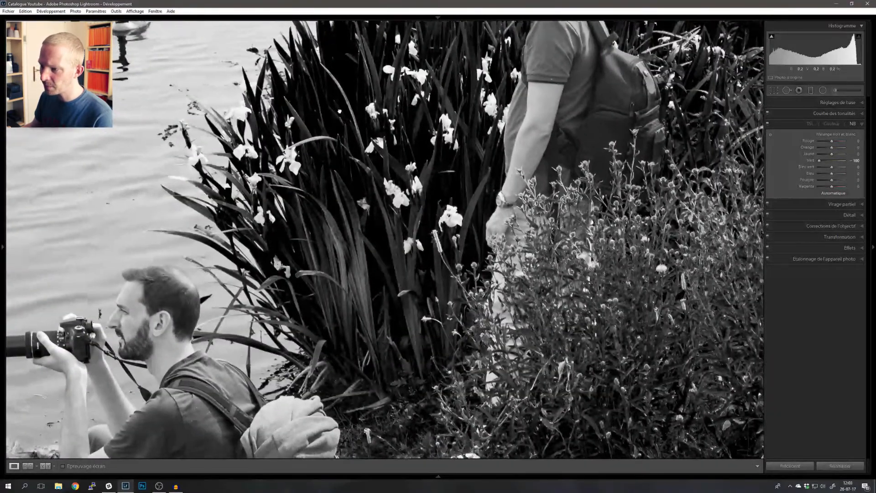
left_click_drag(339, 111, 356, 145)
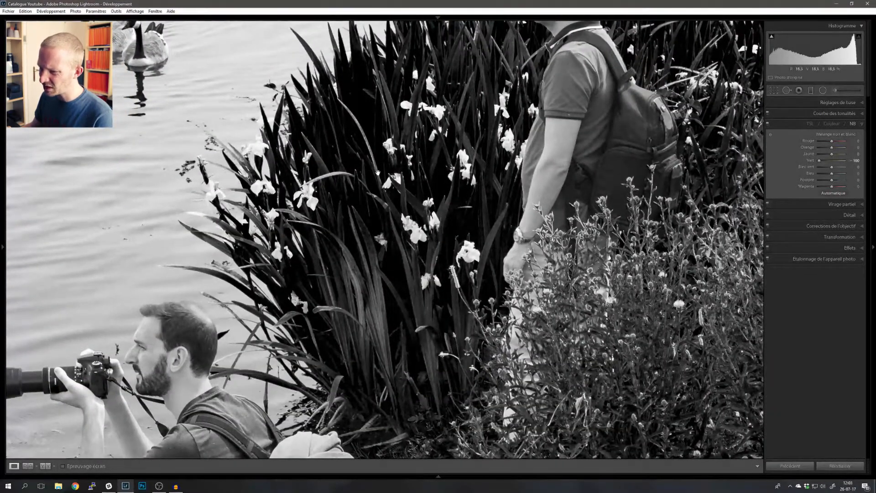
left_click_drag(458, 47, 426, 149)
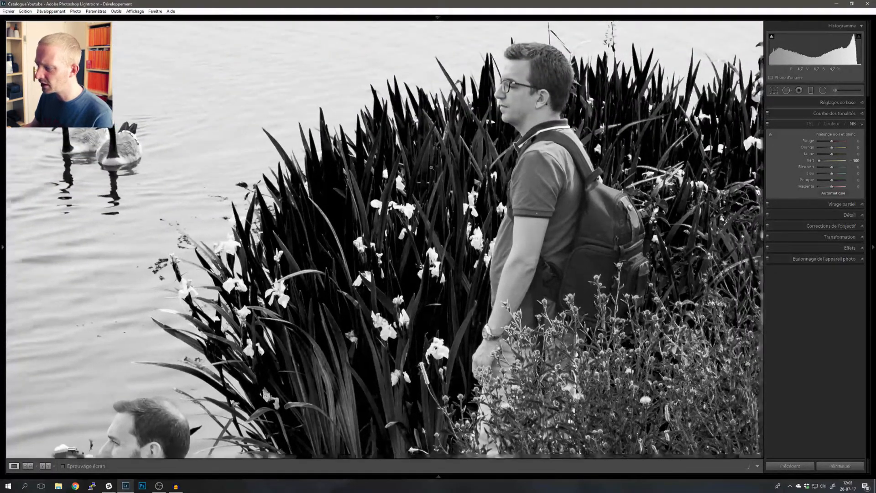
left_click(426, 148)
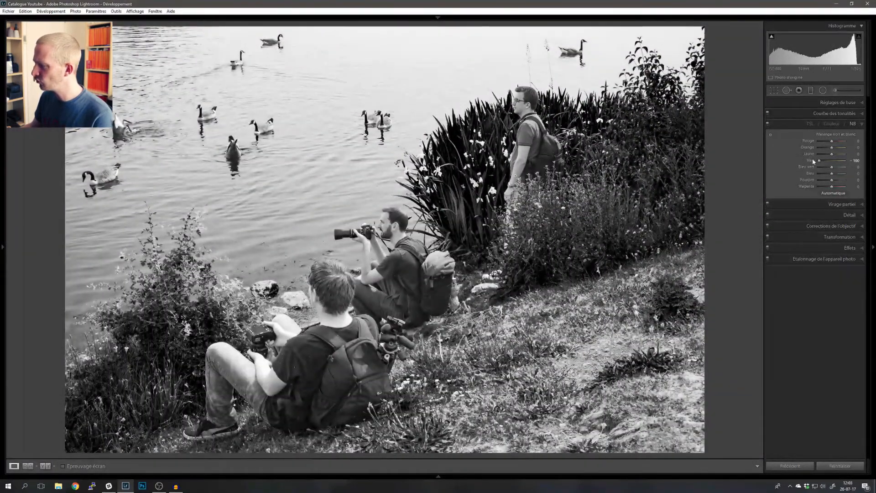
double_click(807, 161)
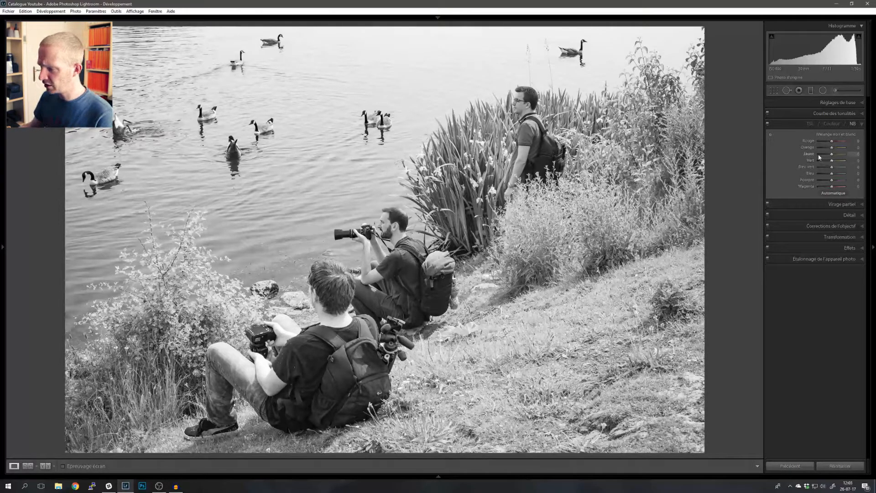
Step: Try darkening the reeds by adjusting the black-and-white mix directly on the photo, and reset all mix colours to 0
left_click(770, 136)
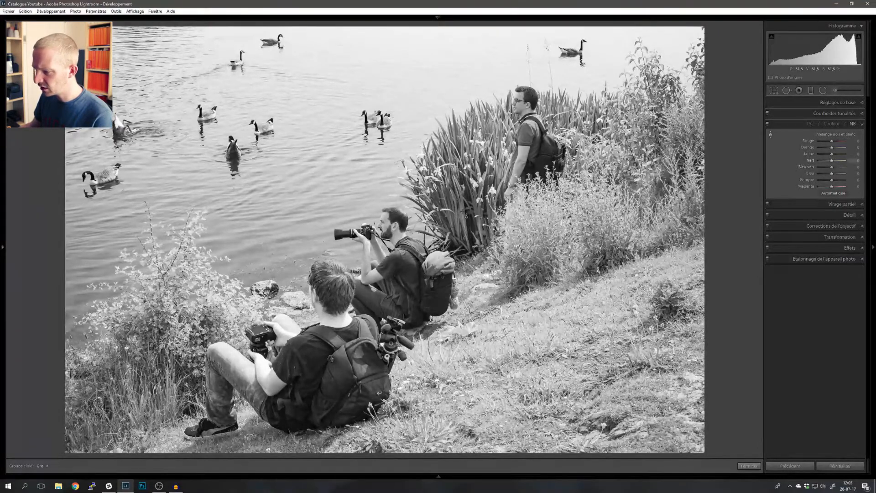
left_click_drag(466, 192, 465, 210)
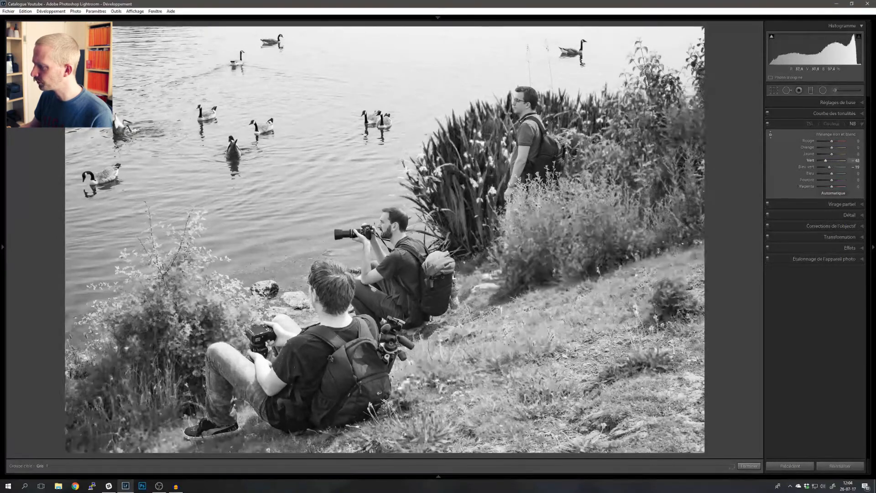
double_click(833, 134)
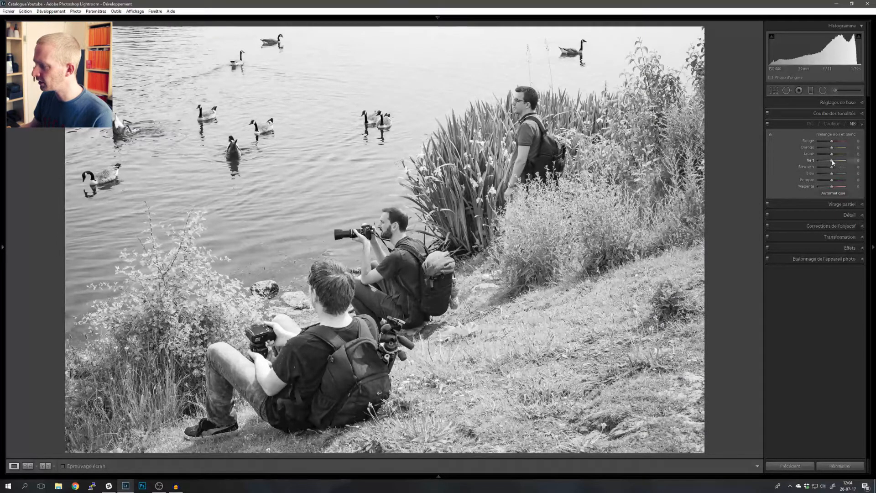
Step: Try the black-and-white mix with yellow at +100 and green at -100, and undo both changes
left_click_drag(833, 161, 851, 155)
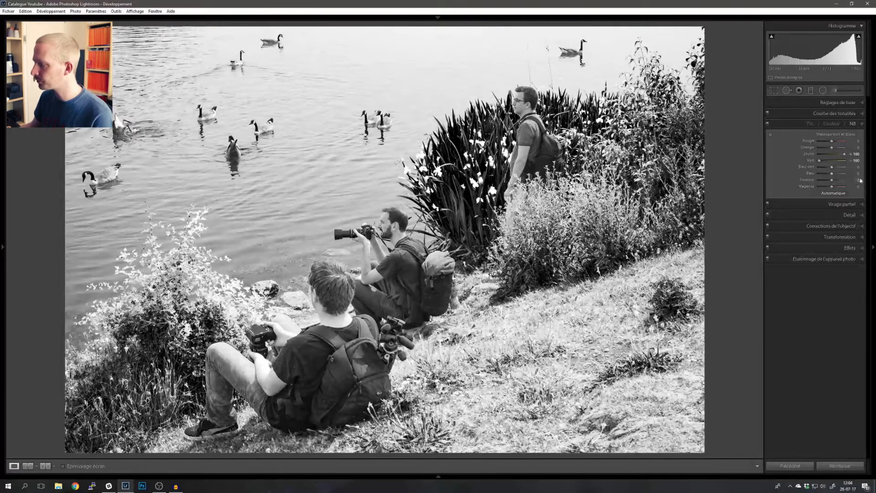
key("ctrl+z")
key("ctrl+z")
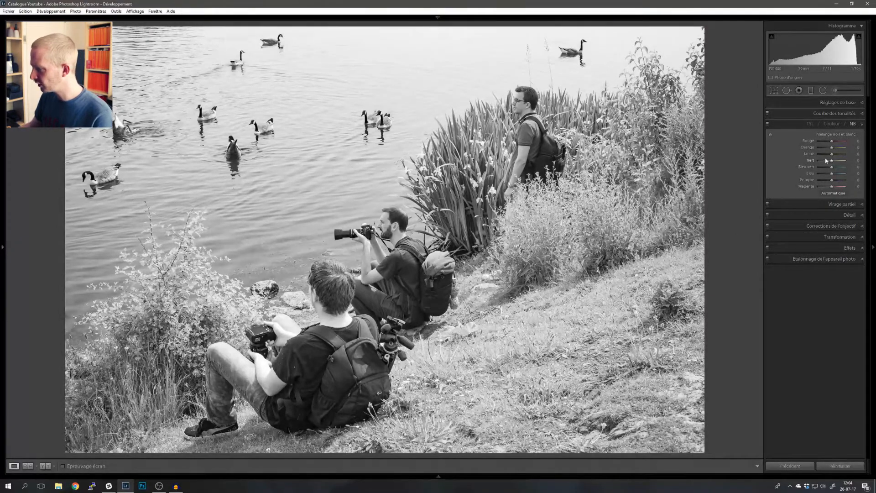
Step: Set the black-and-white mix to about red +33, orange +5, yellow -27, green -49, aqua -19, blue +27, purple +51 and magenta +30
mouse_move(831, 162)
left_mouse_down()
mouse_move(824, 163)
mouse_move(839, 143)
mouse_move(828, 152)
left_mouse_up()
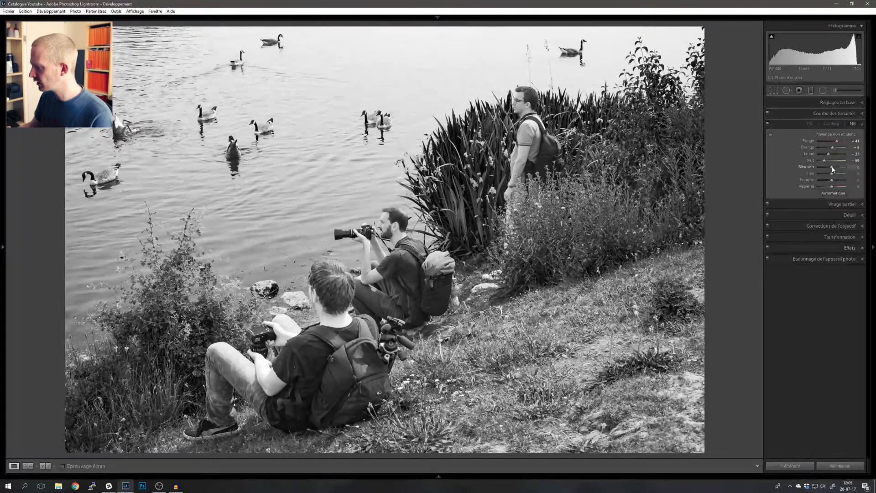
left_click_drag(831, 168, 836, 190)
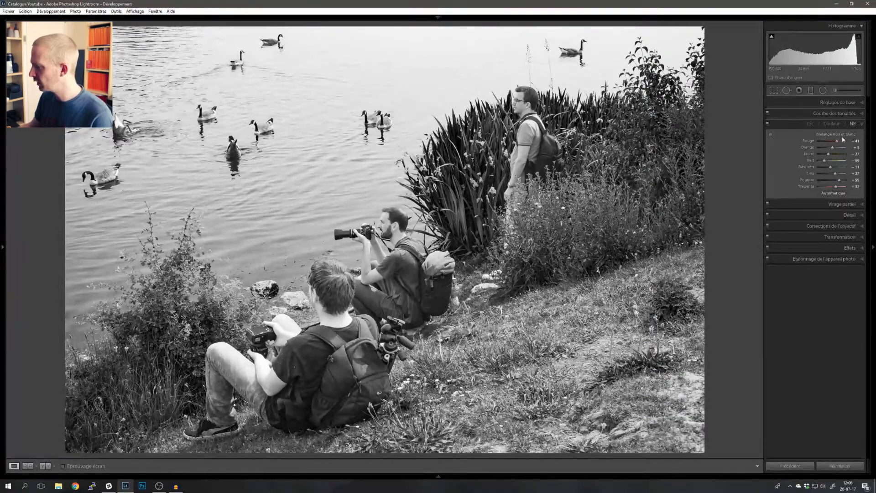
left_click_drag(837, 142, 826, 162)
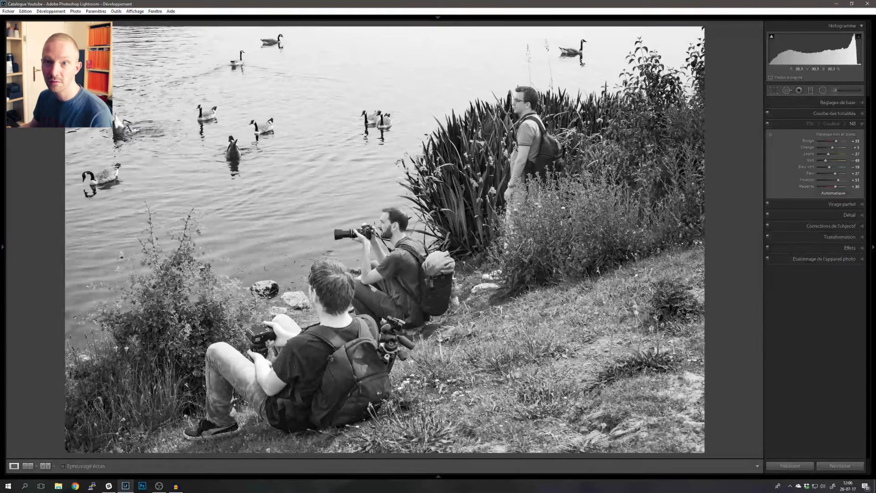
Step: Inspect the reeds, water and standing man up close for tonal quality, and return to the full photo
left_click(490, 127)
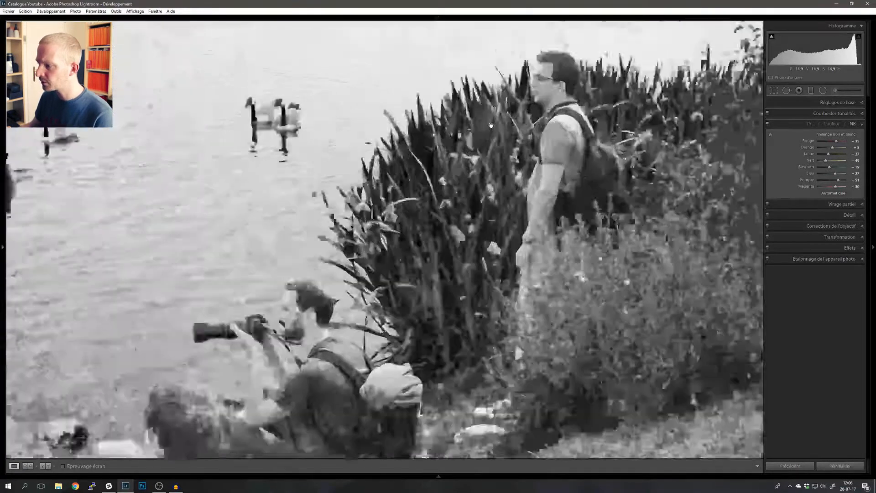
left_click_drag(384, 151, 407, 172)
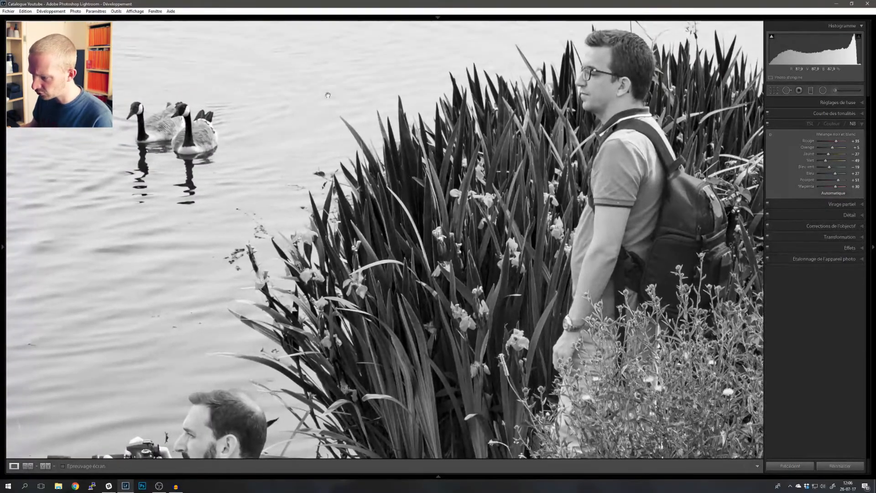
left_click_drag(488, 182, 464, 246)
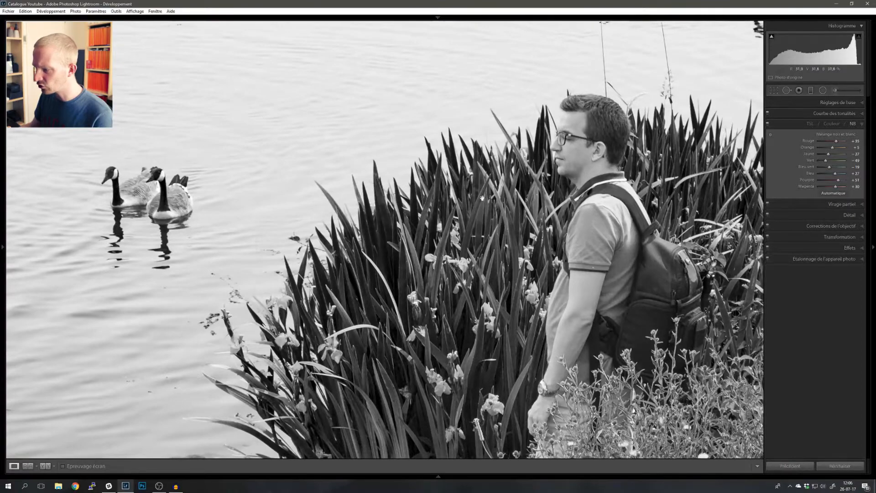
left_click_drag(486, 197, 431, 170)
left_click_drag(457, 407, 482, 218)
left_click(482, 217)
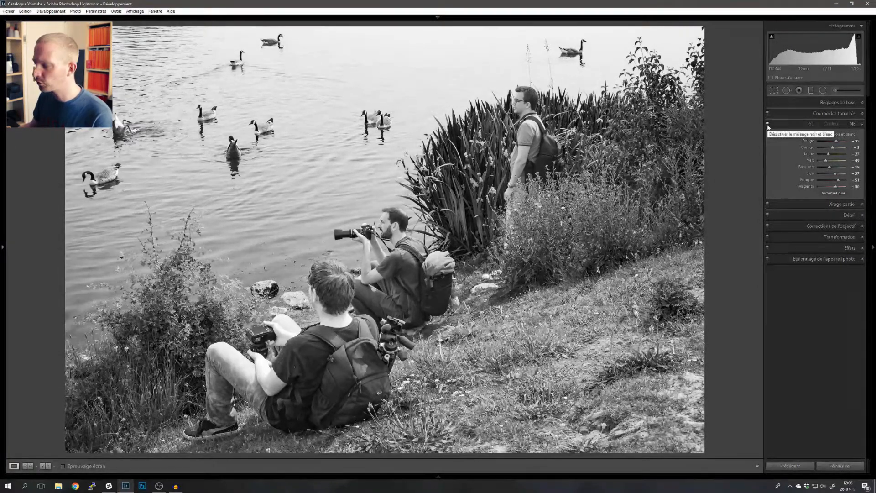
Step: Compare the photo with and without the black-and-white mix, leaving the mix enabled
left_click(768, 125)
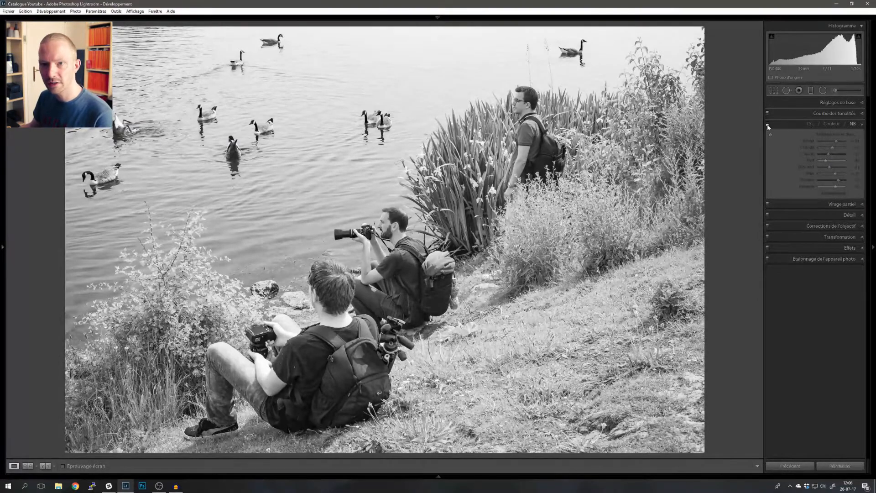
left_click(769, 125)
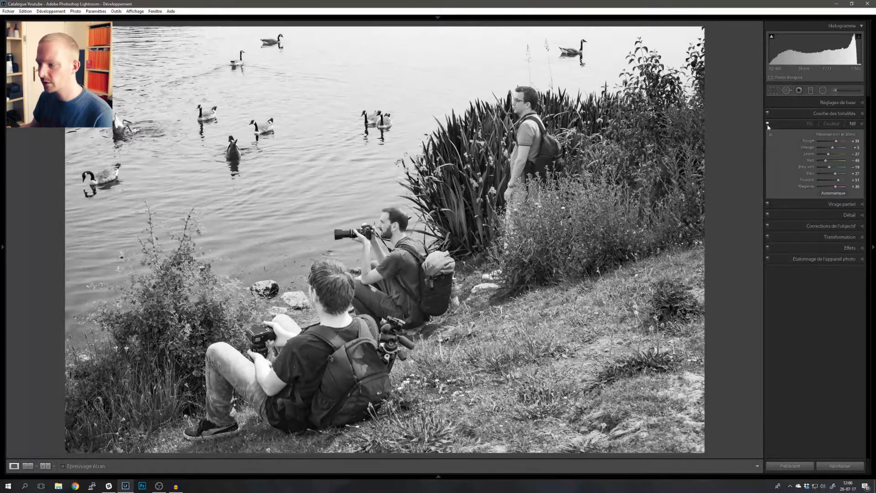
left_click(768, 125)
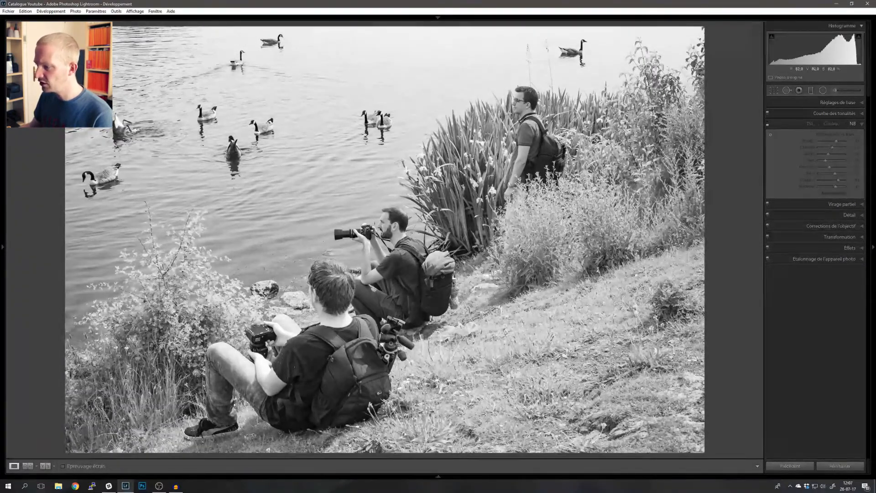
left_click(768, 125)
left_click(768, 126)
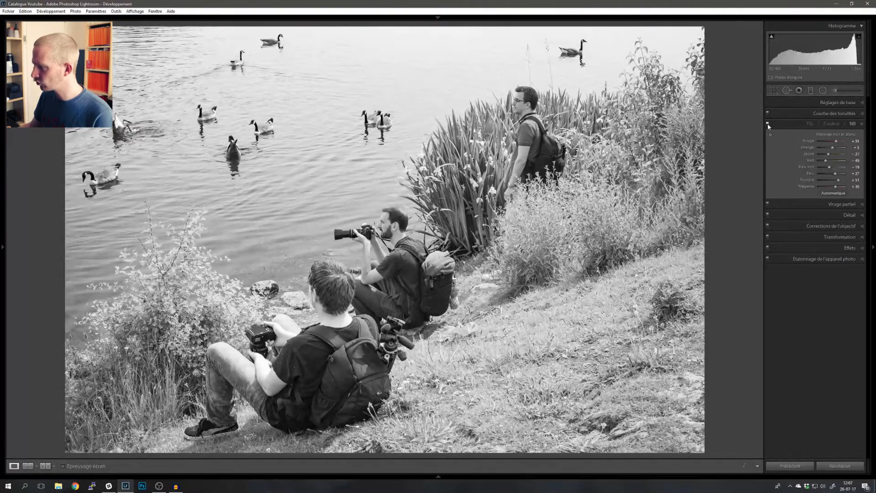